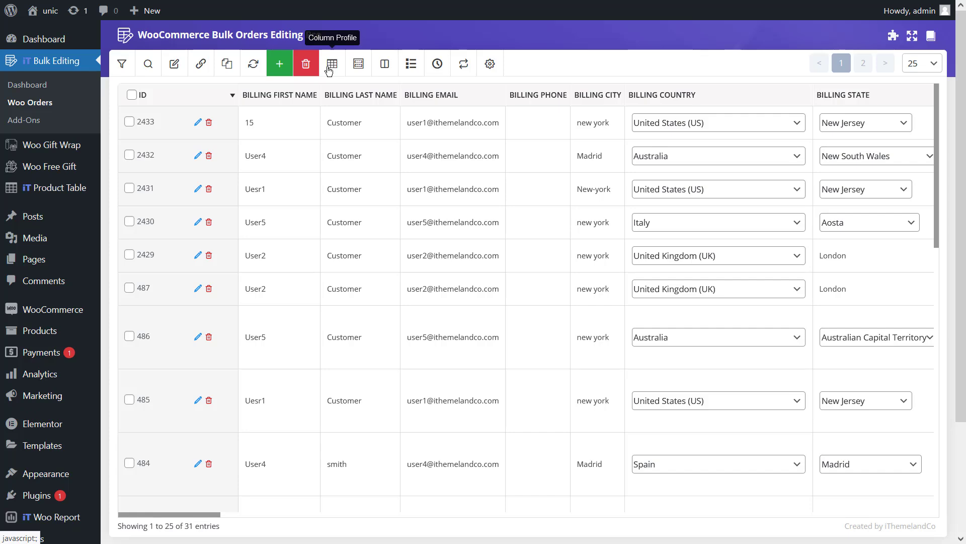
Step: Add a new order meta field manually with the meta key "Special Offer Order"
click(414, 66)
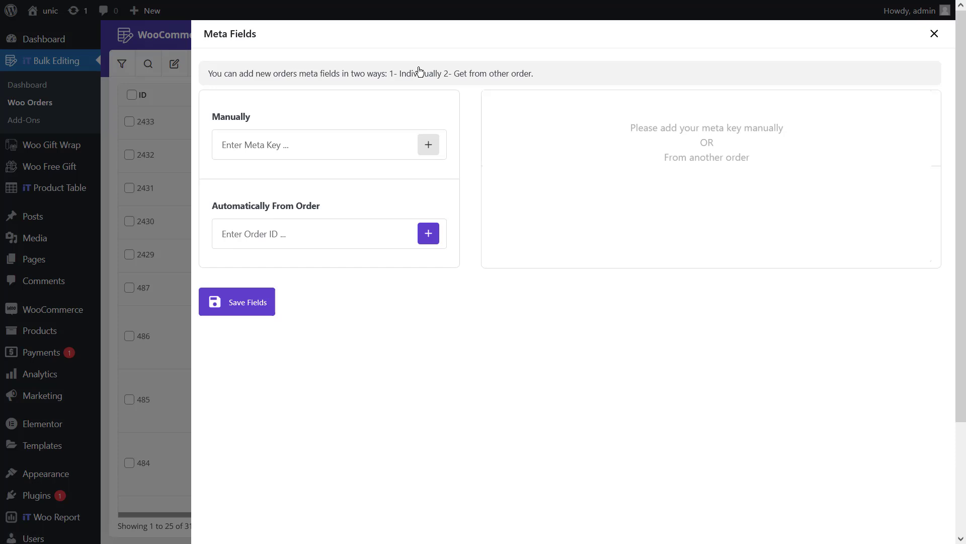
click(325, 141)
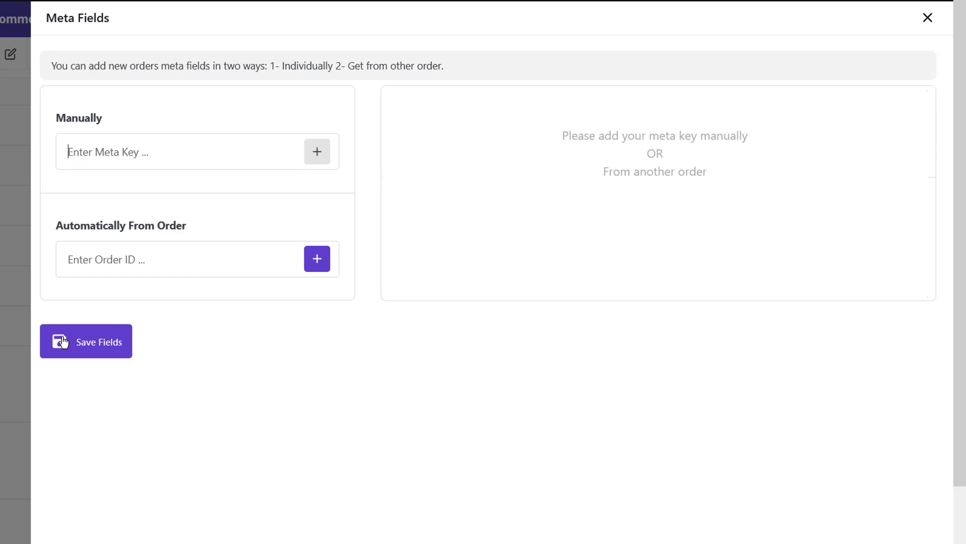
click(96, 264)
click(162, 158)
text(Special Offer Order)
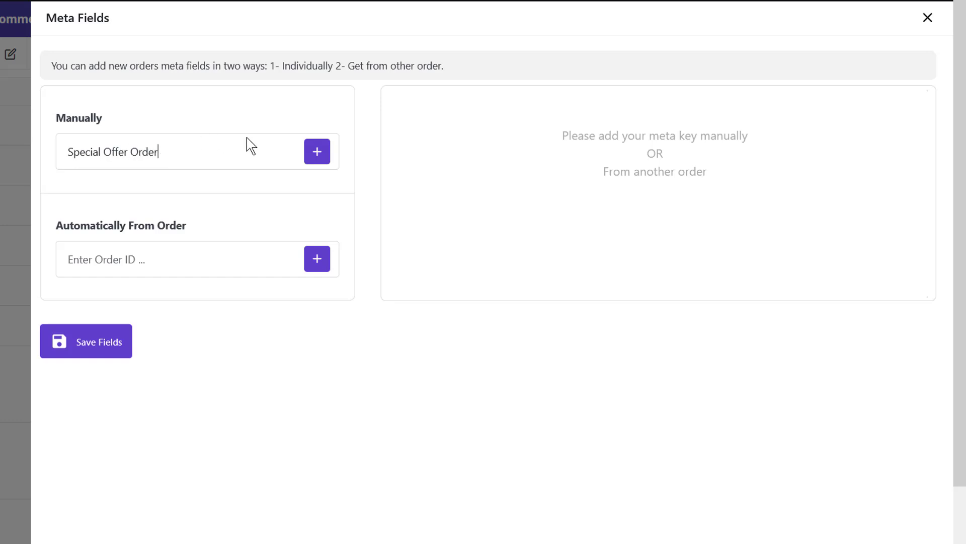
click(317, 157)
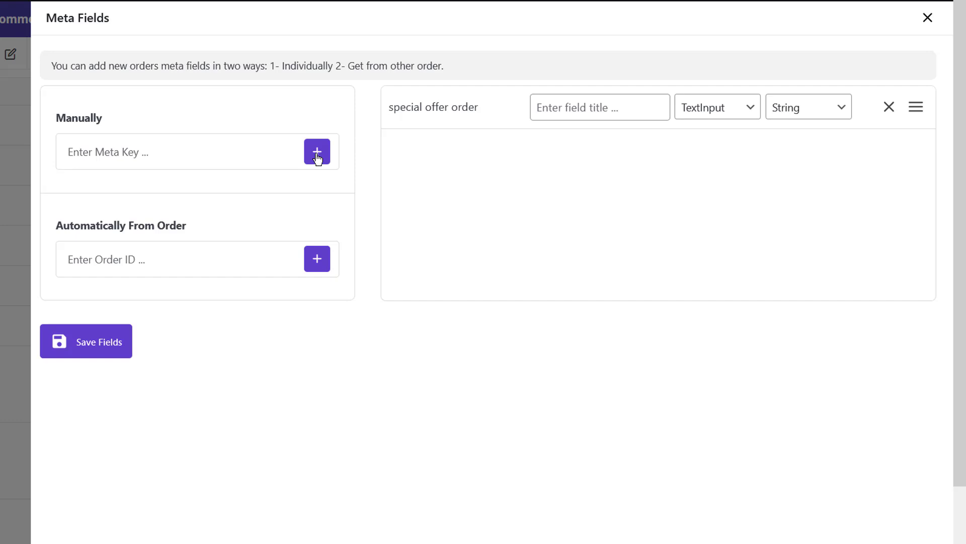
Step: Load additional meta fields automatically from an existing order by entering its order ID
click(193, 257)
text(460)
click(322, 266)
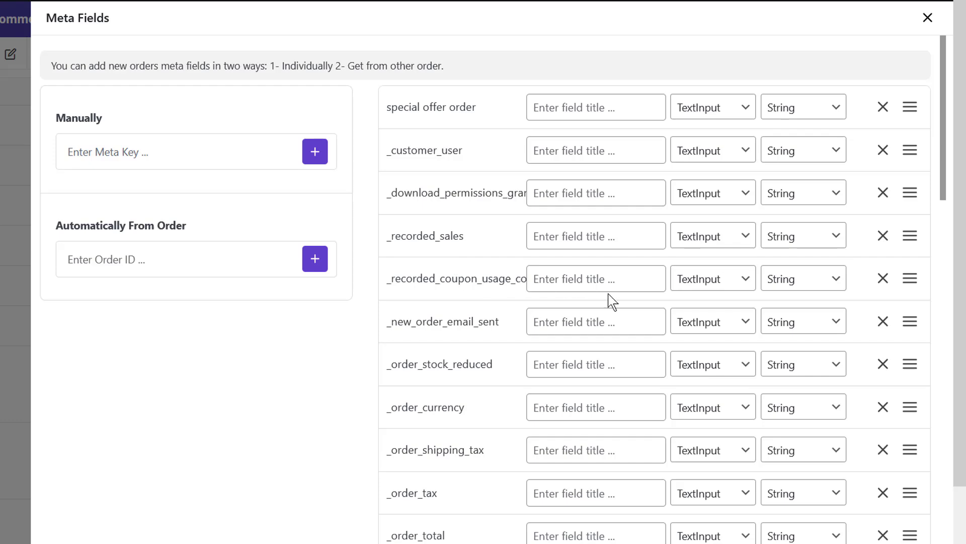
scroll(610, 300, down, 3)
scroll(609, 295, down, 15)
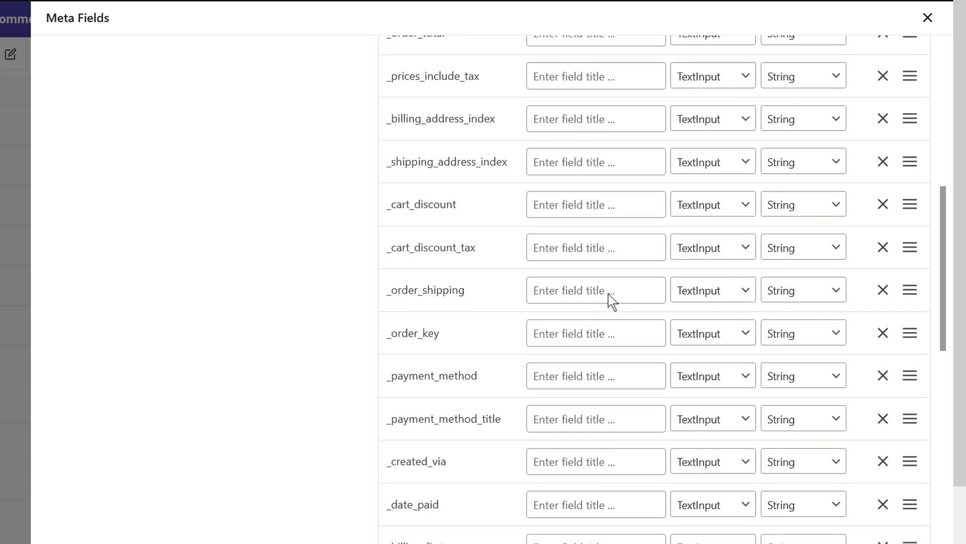
scroll(604, 297, up, 15)
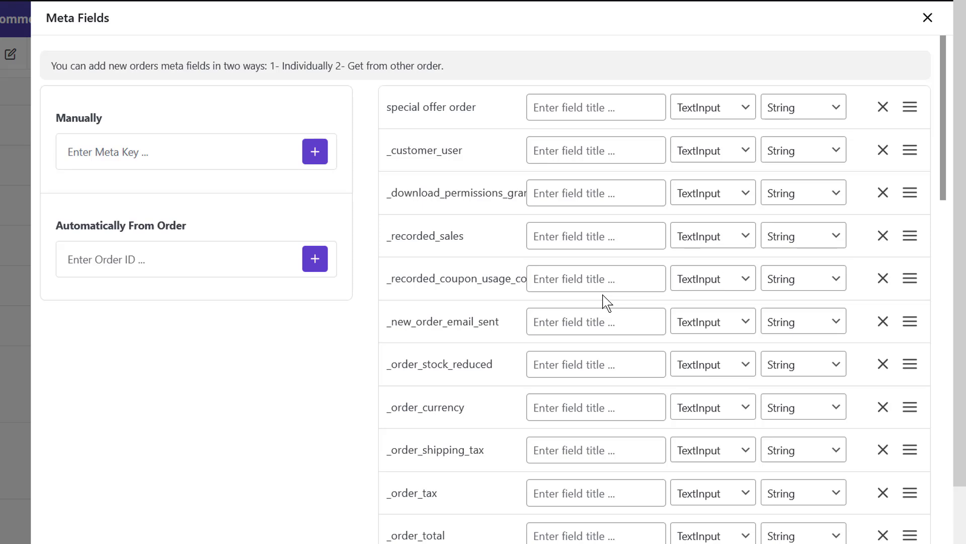
Step: Title the special offer order meta field "Special Offer" and set its field type to Checkbox
scroll(586, 211, down, 10)
click(584, 196)
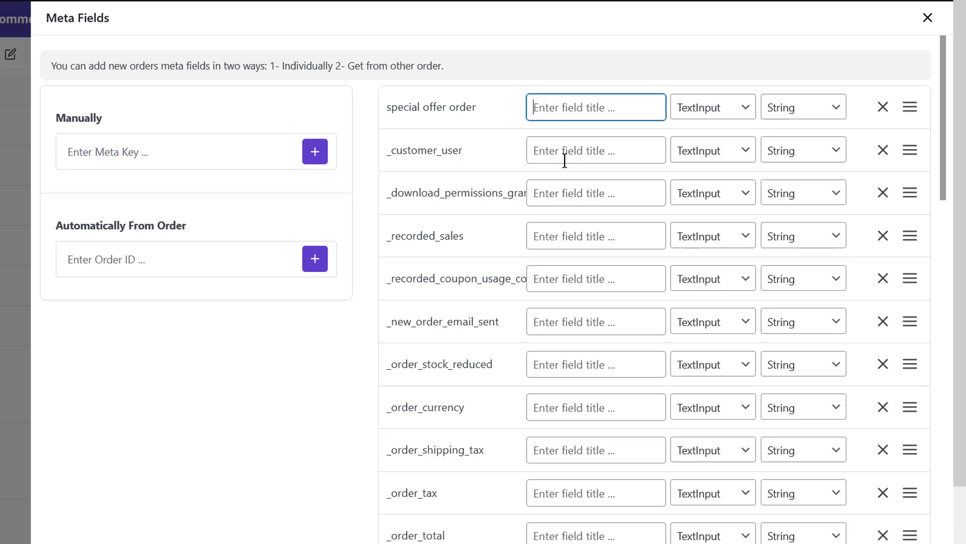
text(Special Offer)
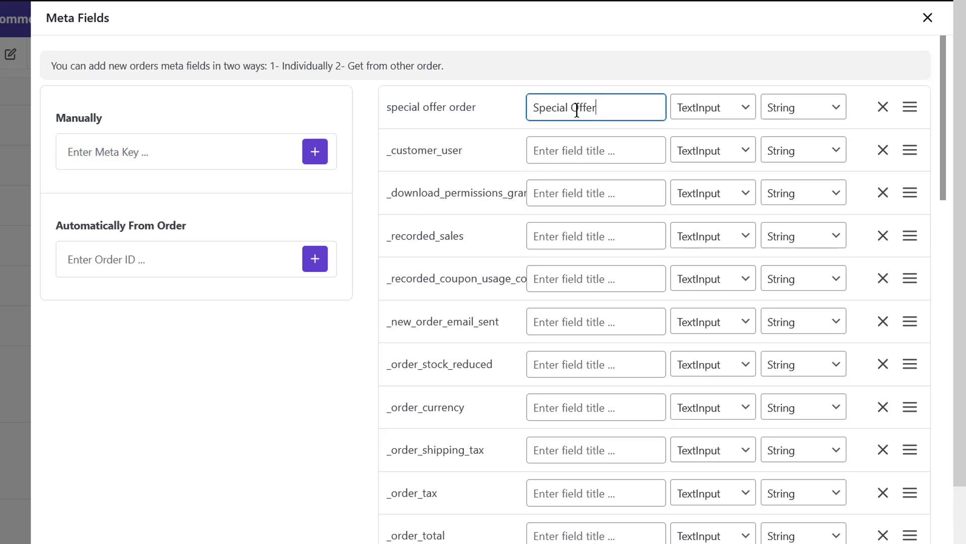
click(704, 119)
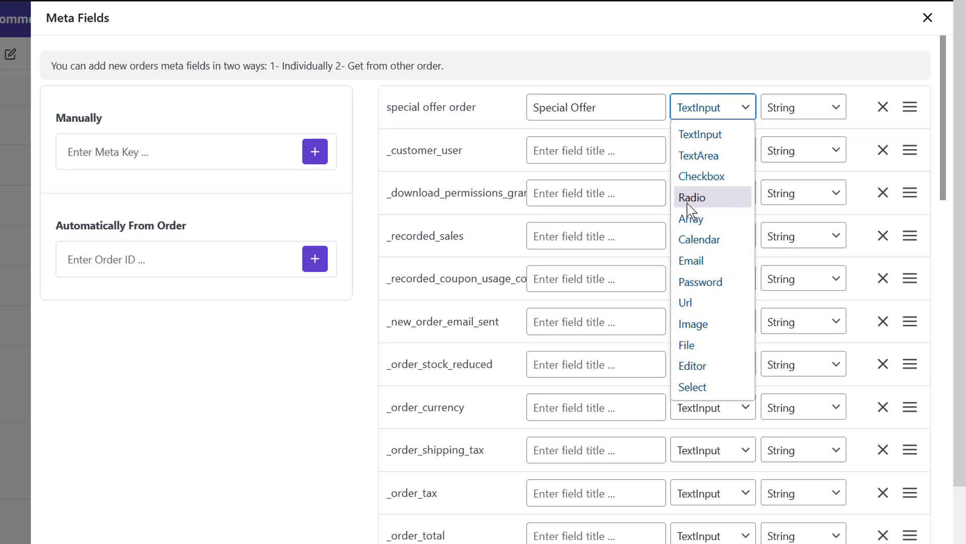
click(695, 176)
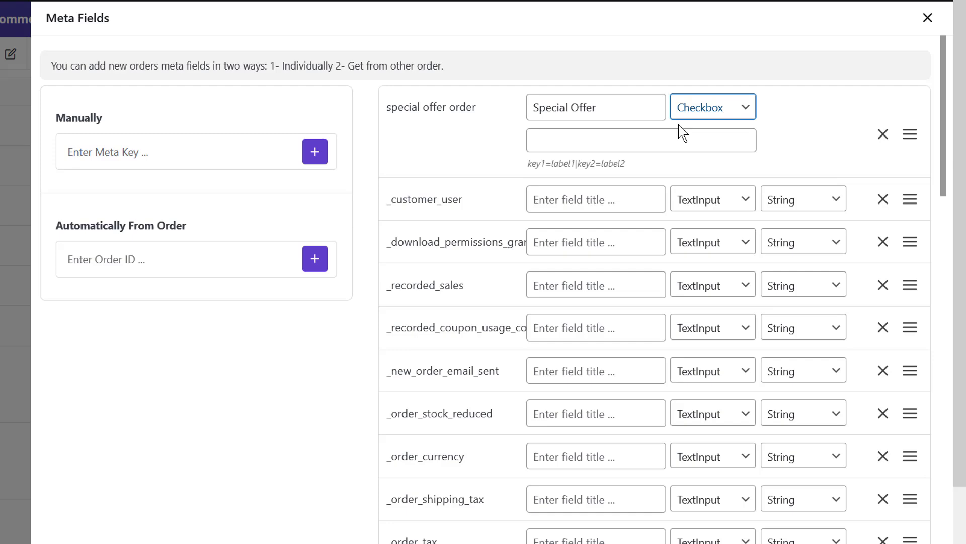
Step: Set the field type of the delivery date meta field to Calendar
scroll(664, 151, down, 20)
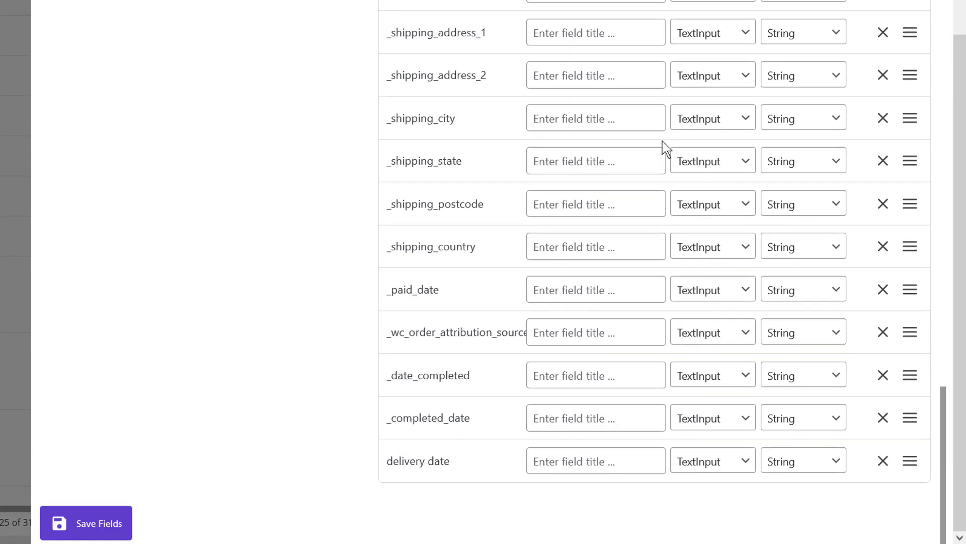
click(733, 462)
click(695, 285)
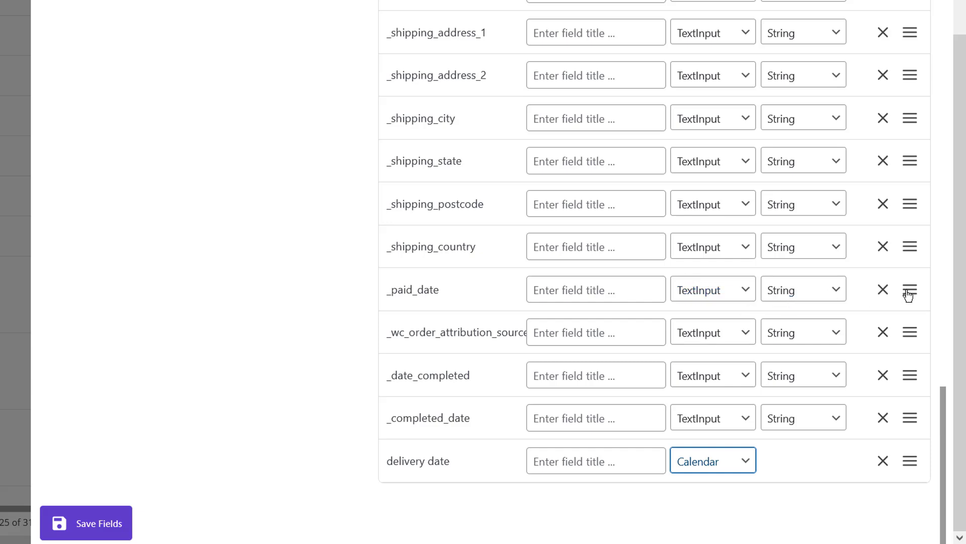
Step: Reorder _paid_date to sit directly below _shipping_address_1, remove the _shipping_city meta field, and save the fields
drag(909, 295, 906, 103)
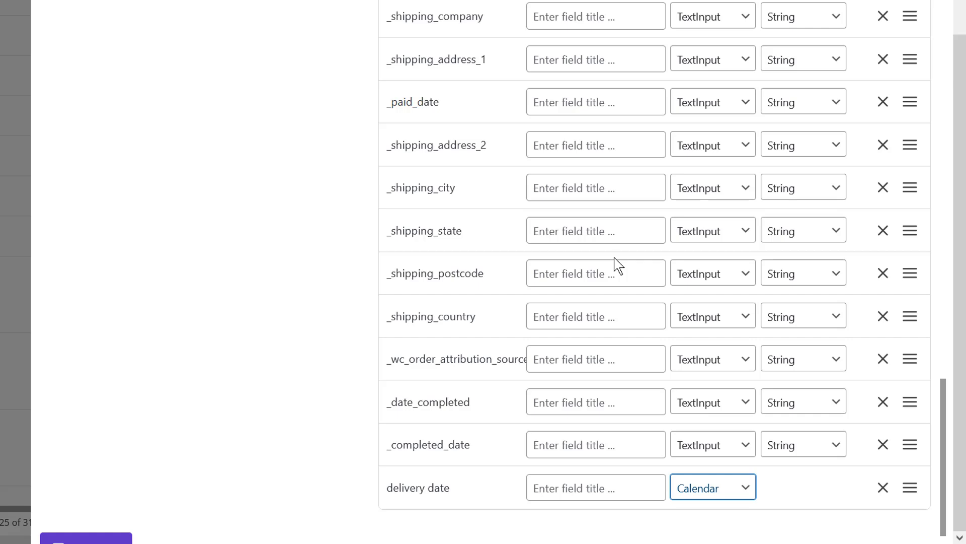
click(884, 188)
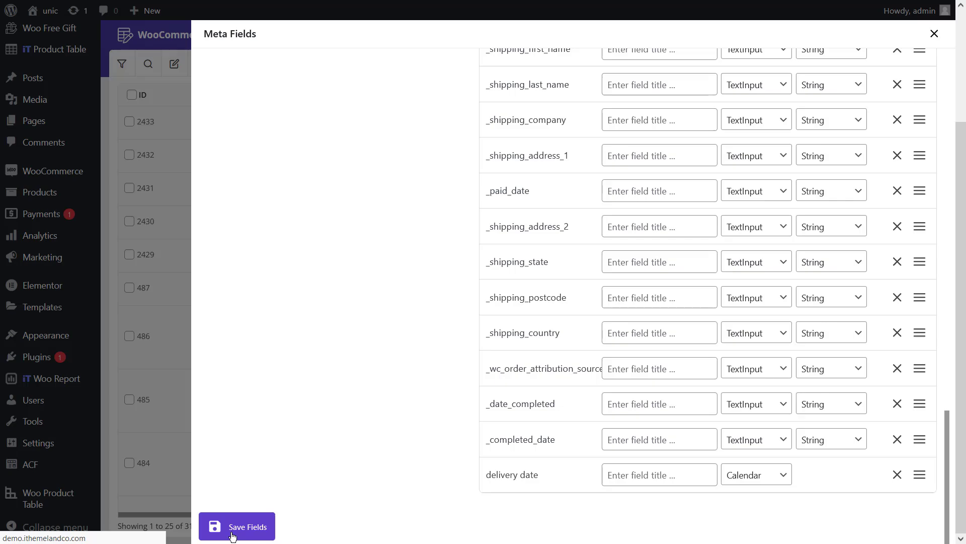
click(233, 534)
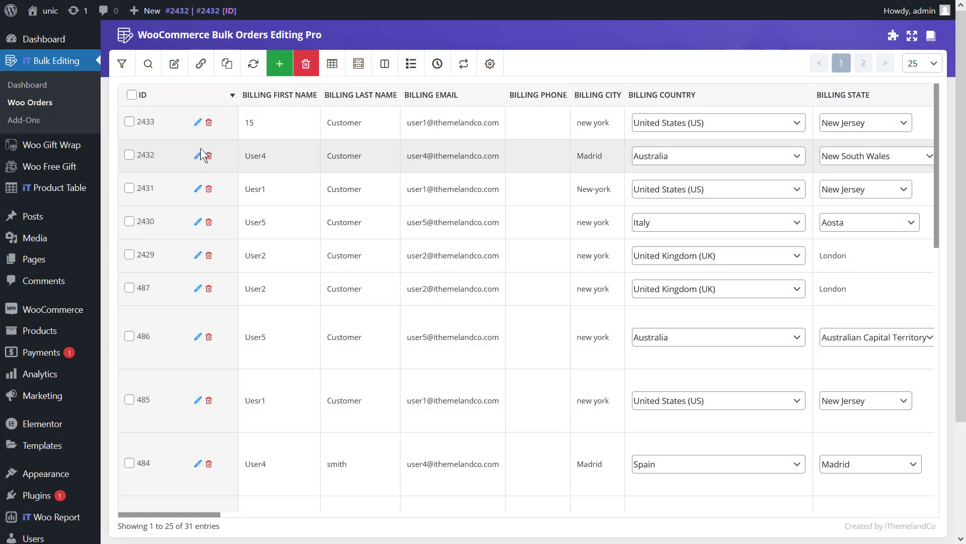
Step: Filter the orders by the delivery date custom field from 2024/03/24 to 2024/05/22
click(116, 75)
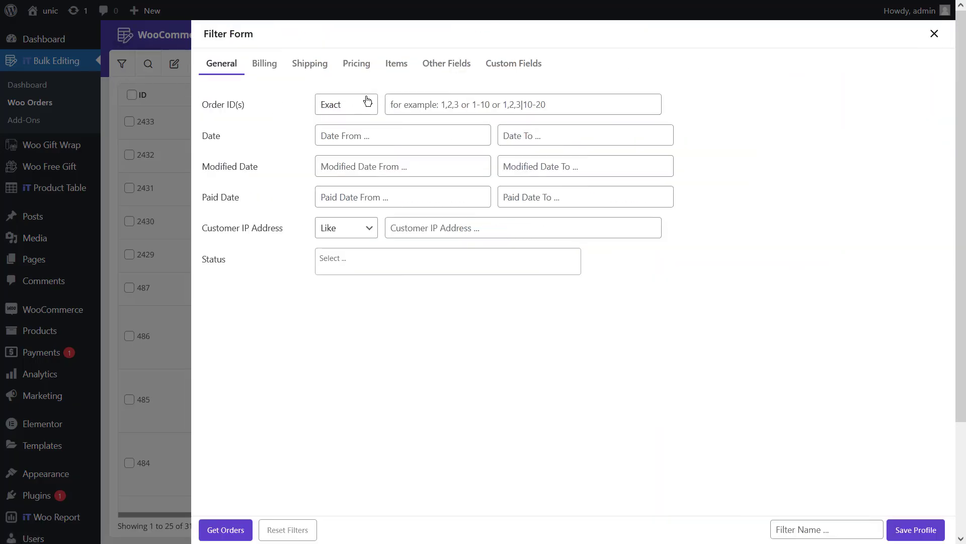
click(499, 74)
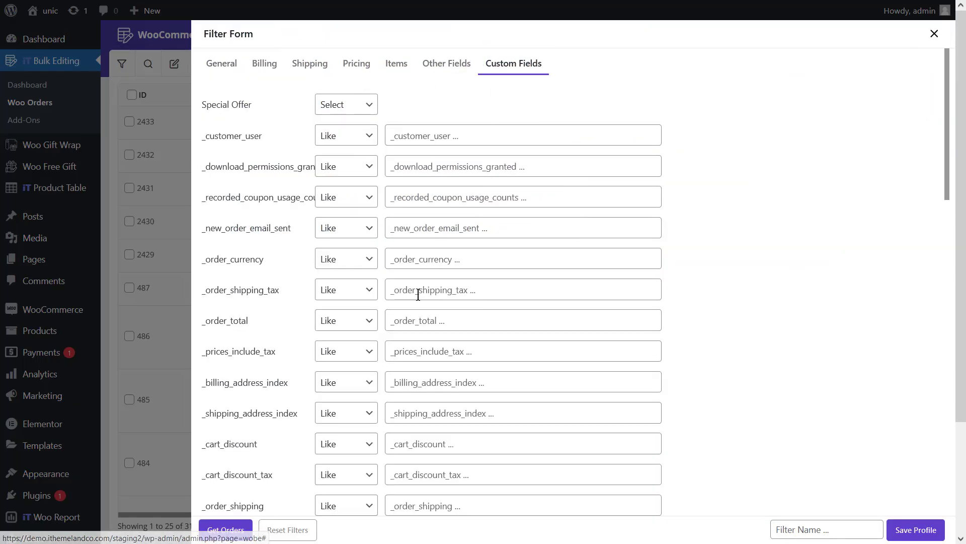
scroll(415, 297, down, 10)
scroll(415, 303, down, 8)
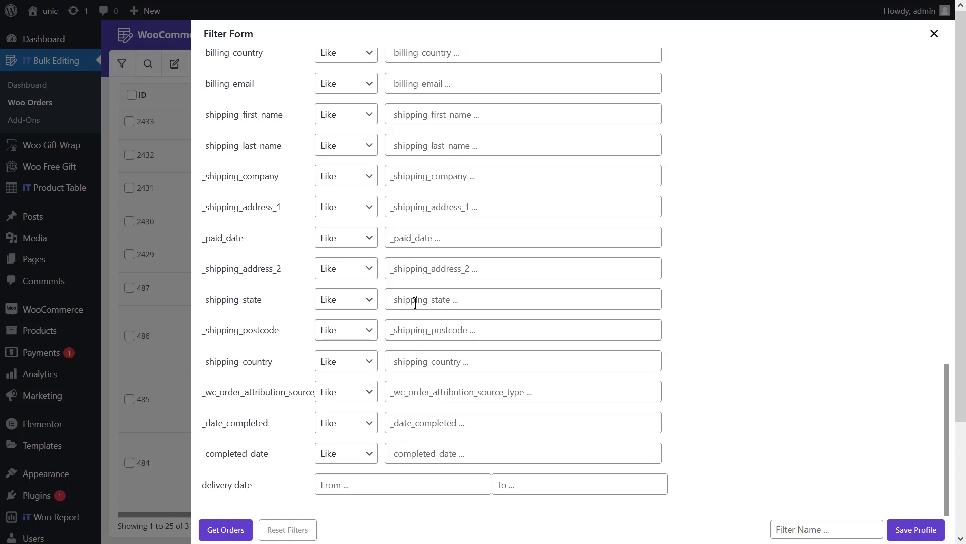
click(409, 484)
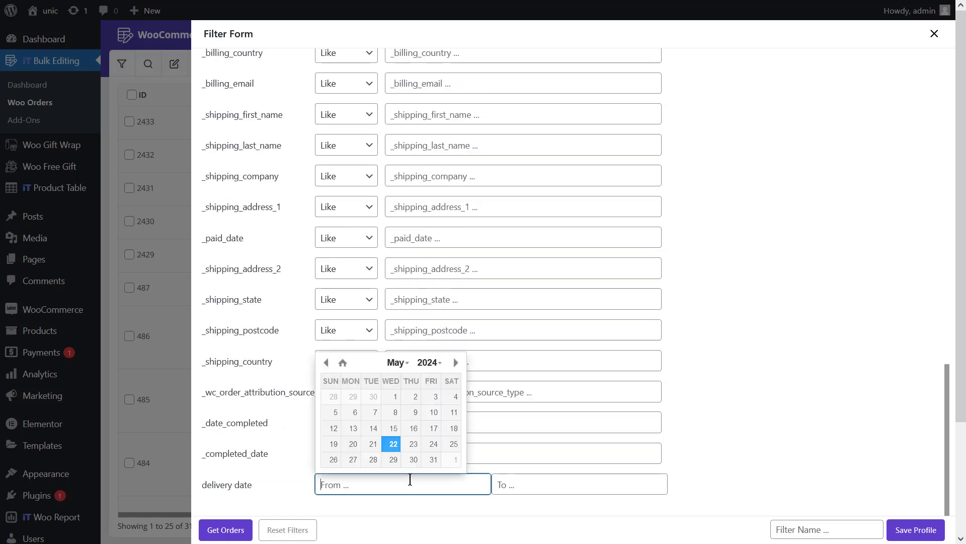
scroll(382, 408, up, 2)
click(333, 444)
click(513, 484)
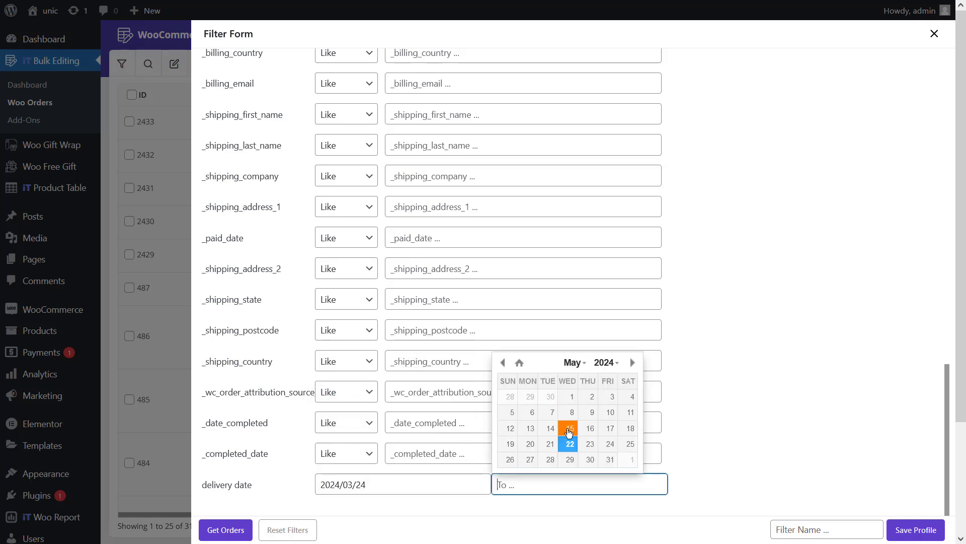
click(570, 428)
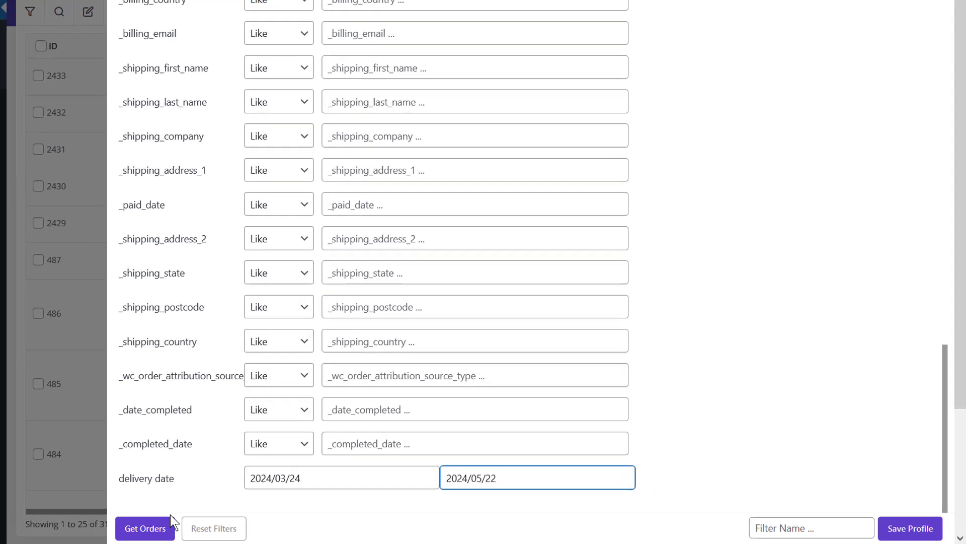
click(242, 529)
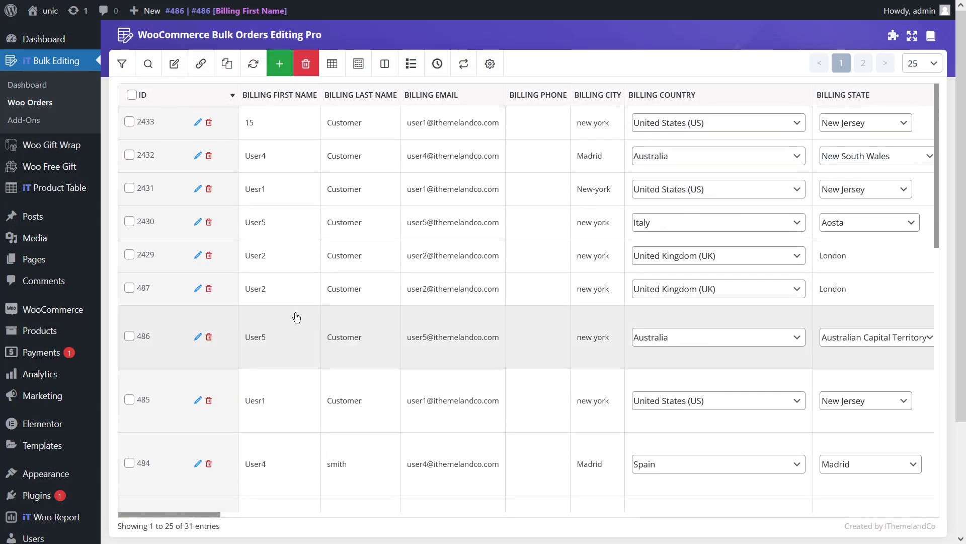
Step: Add the delivery date and Special Offer custom field columns to the orders table
scroll(296, 316, down, 3)
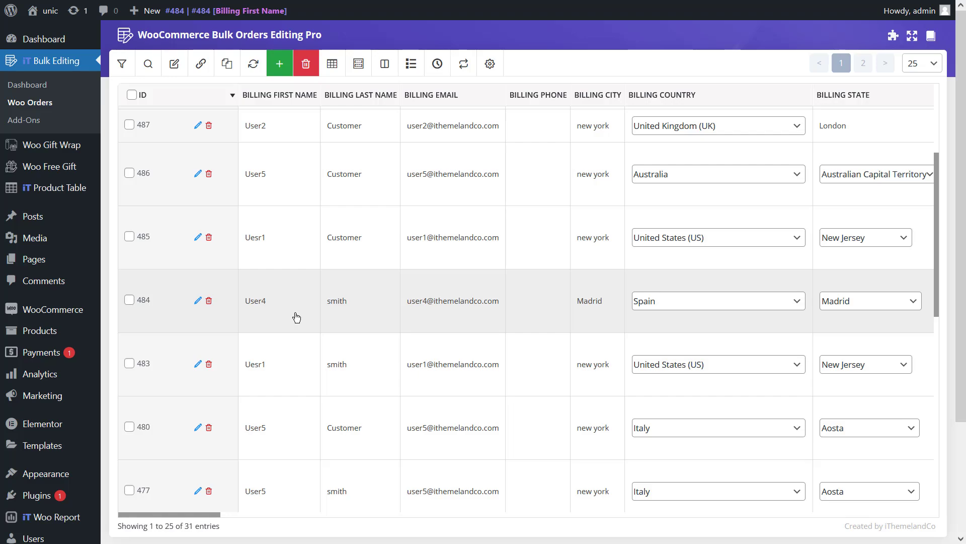
click(337, 73)
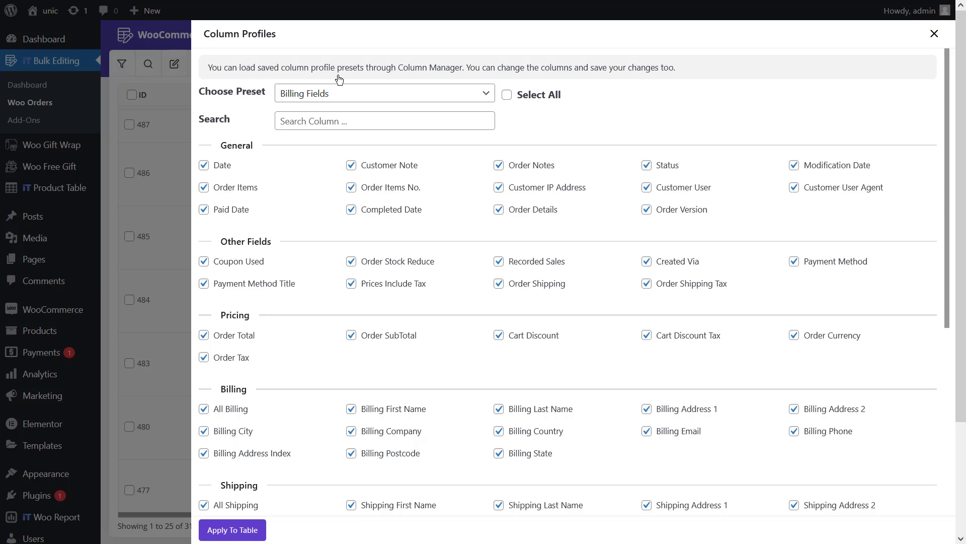
scroll(258, 351, down, 5)
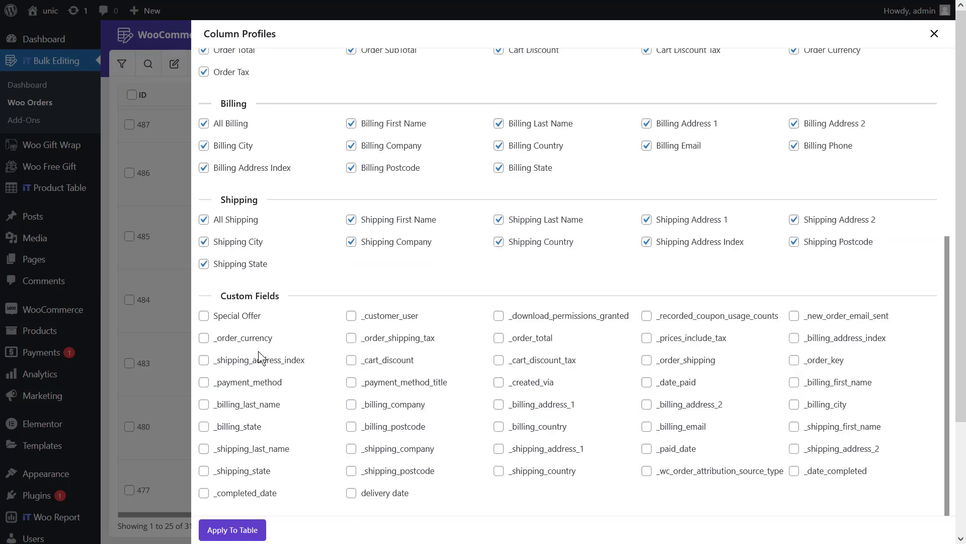
click(353, 494)
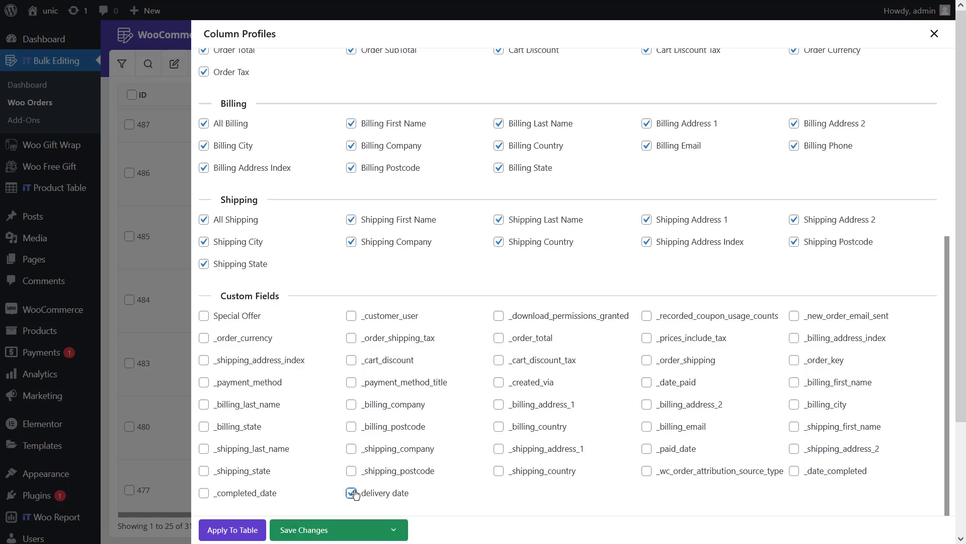
click(241, 316)
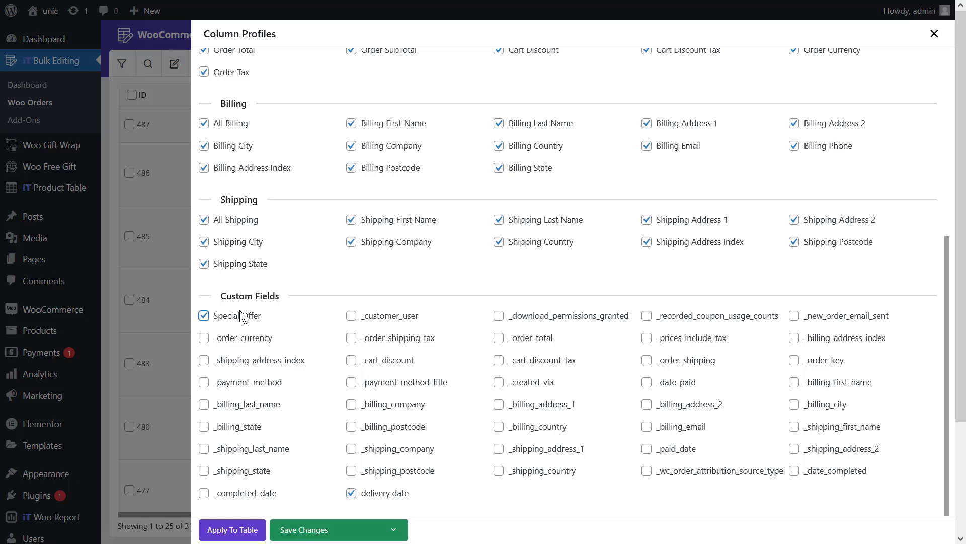
click(232, 536)
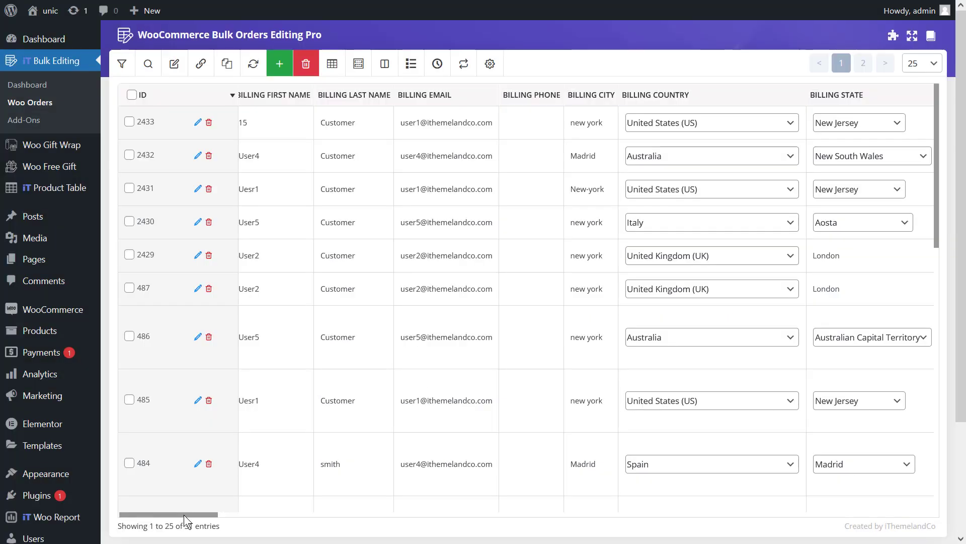
drag(183, 514, 916, 514)
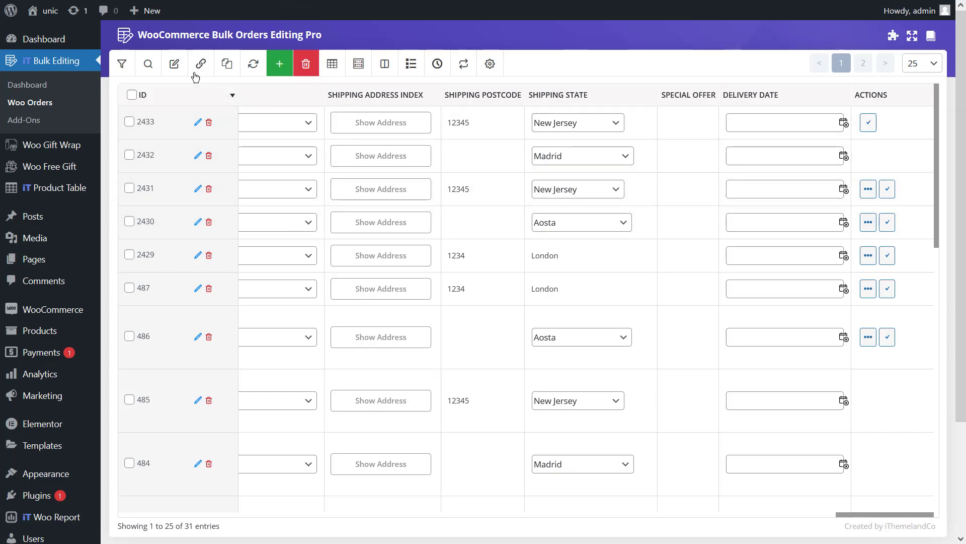
Step: Bulk edit the delivery date custom field of the orders to 2024/04/18
click(175, 66)
click(409, 64)
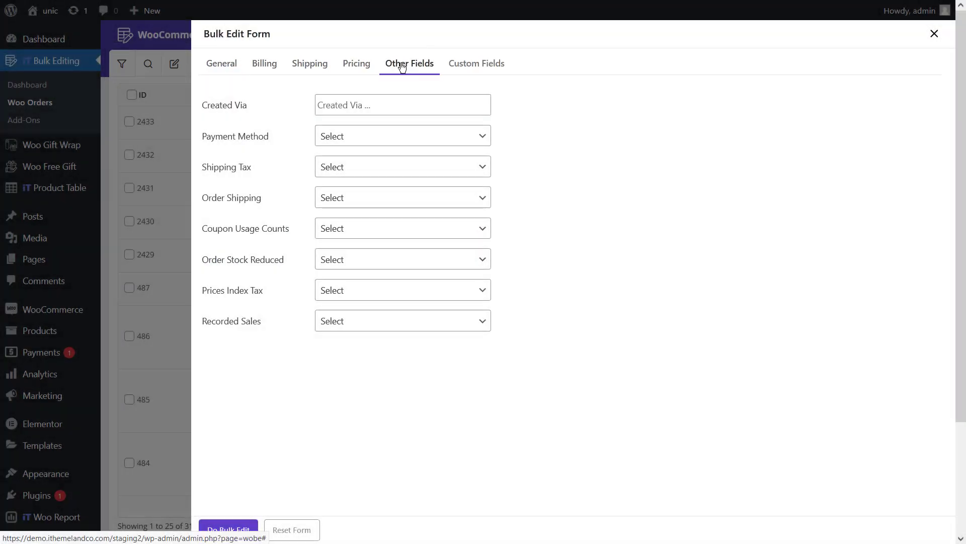
click(487, 66)
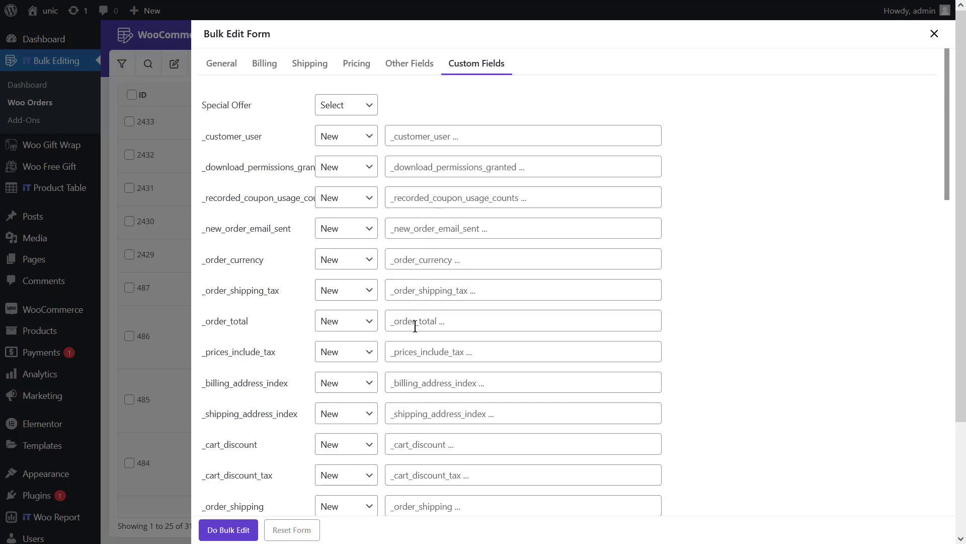
scroll(407, 413, down, 10)
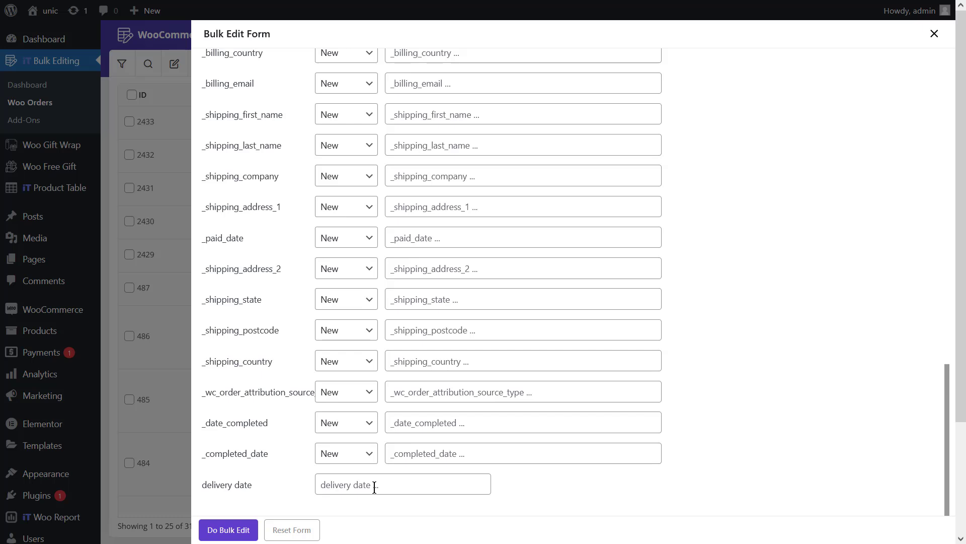
click(374, 486)
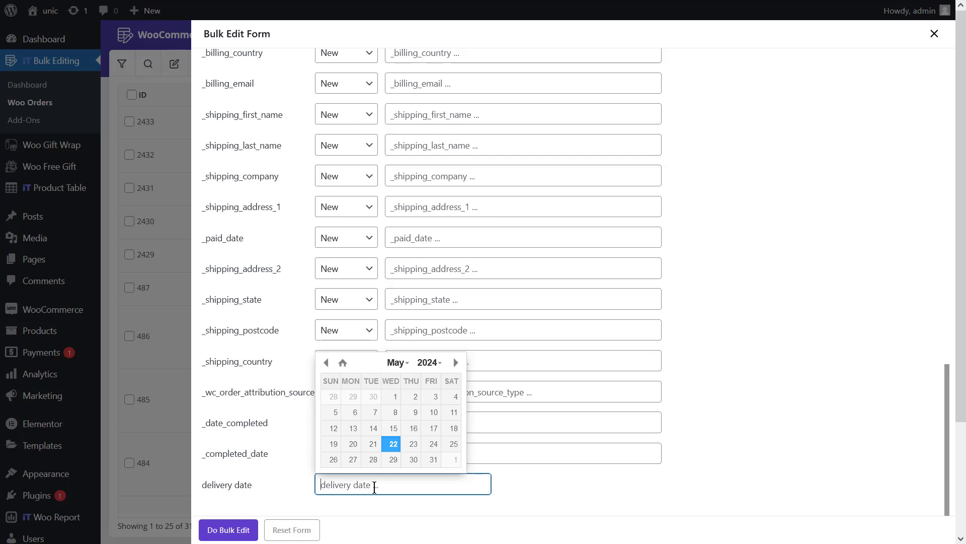
click(326, 362)
click(327, 362)
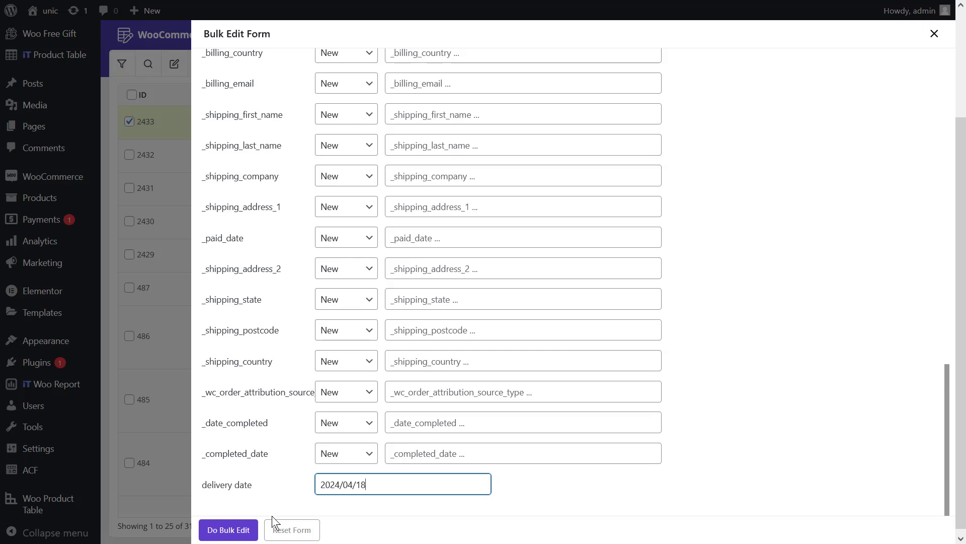
click(236, 531)
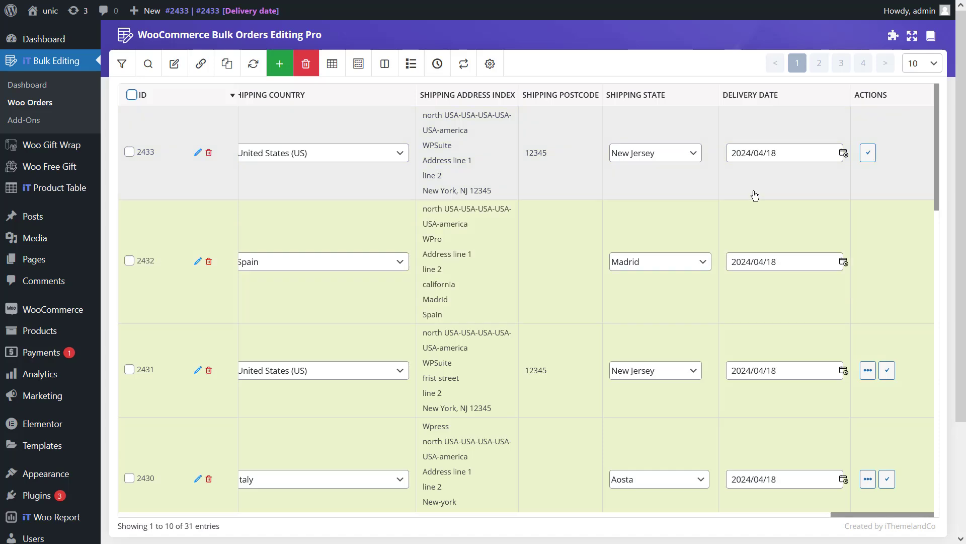
scroll(755, 195, down, 3)
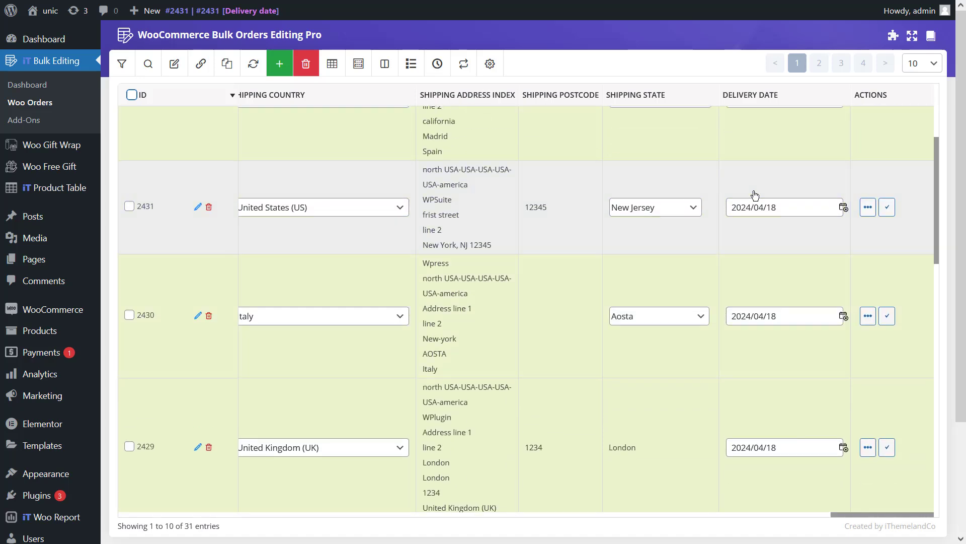